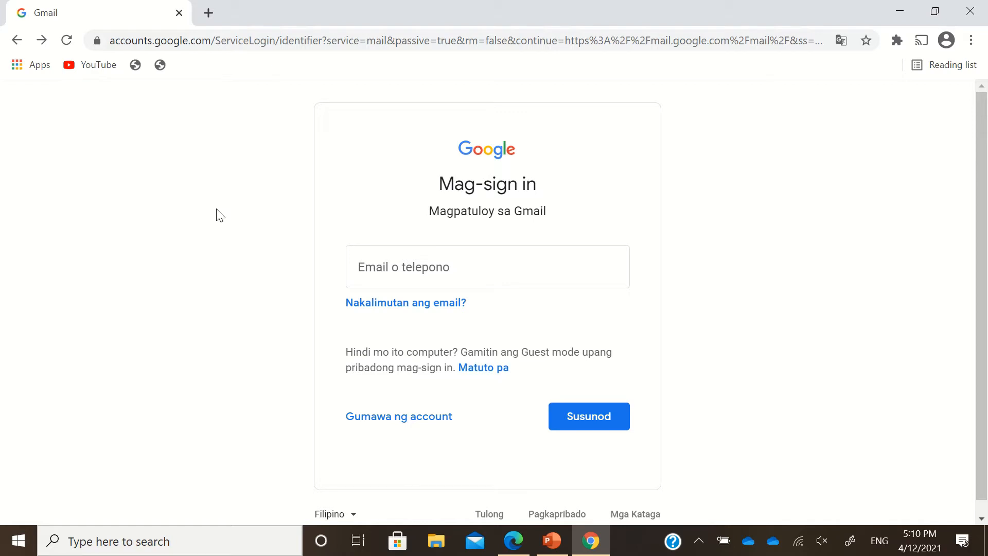
Step: Sign in to Gmail with the account's e-mail address and password, and dismiss the desktop notifications prompt
click(437, 273)
key(ctrl+v)
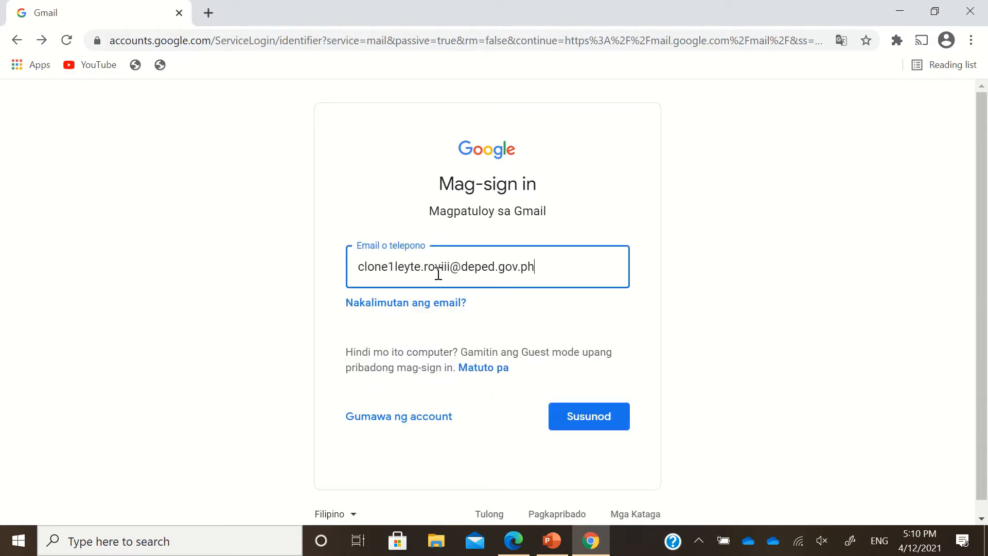
click(574, 422)
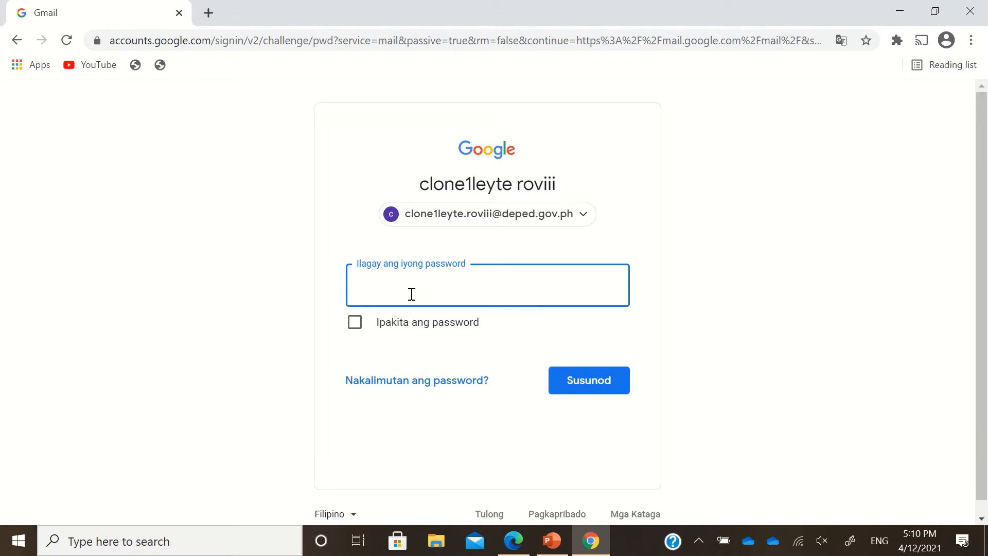
text(••••••••••••••)
key(Return)
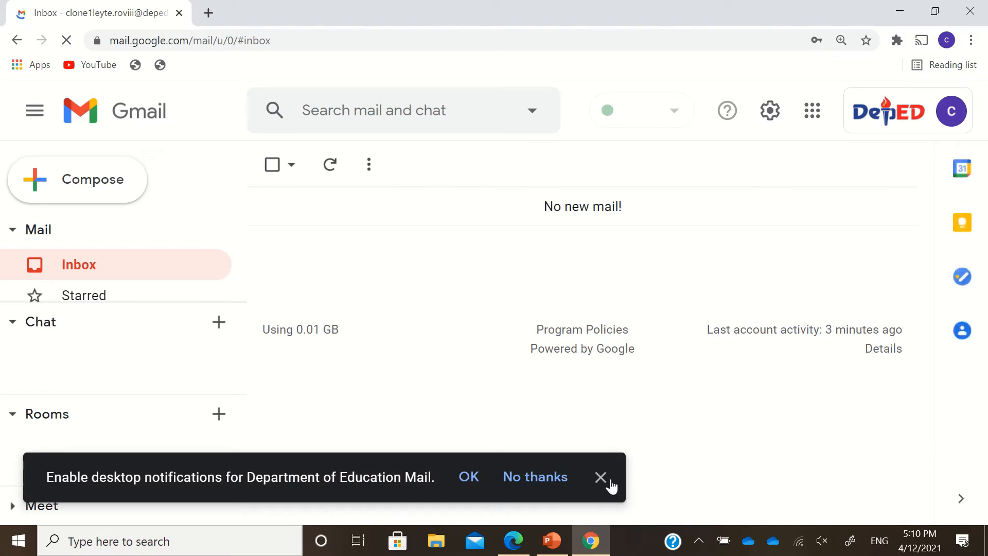
click(608, 477)
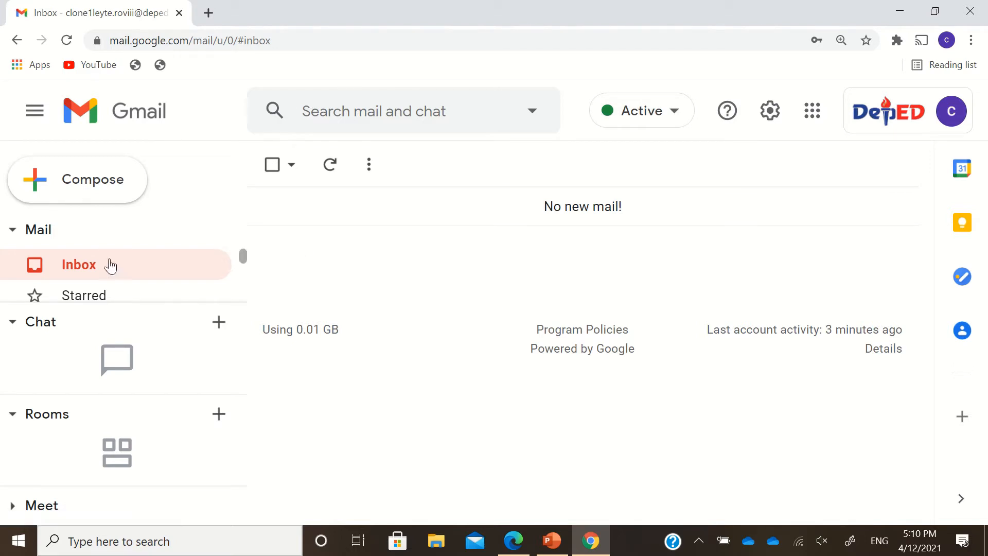
Step: Switch from Gmail to Google Drive through the list of Google apps and dismiss the introductory tip
scroll(218, 288, down, 4)
scroll(227, 293, up, 4)
click(813, 126)
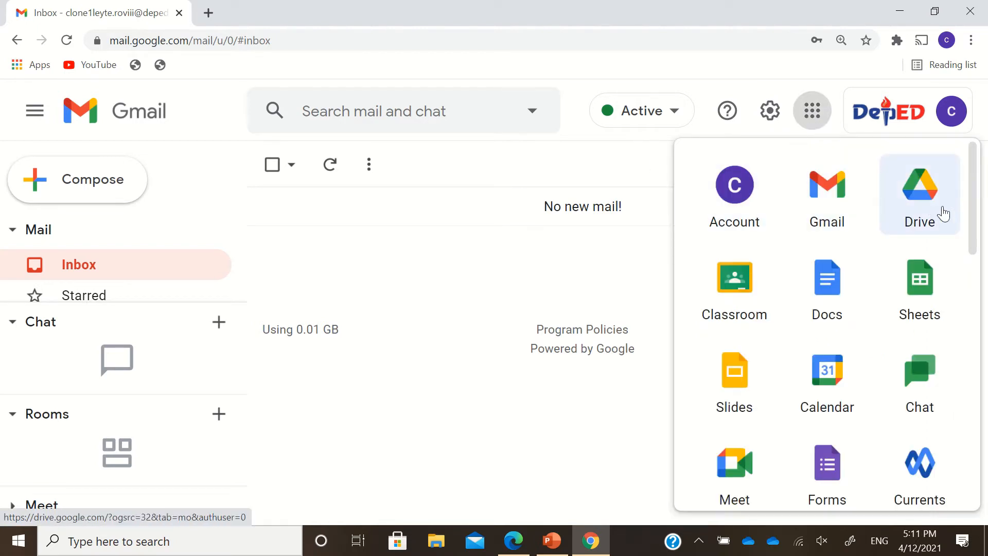
scroll(929, 241, down, 5)
scroll(921, 273, down, 5)
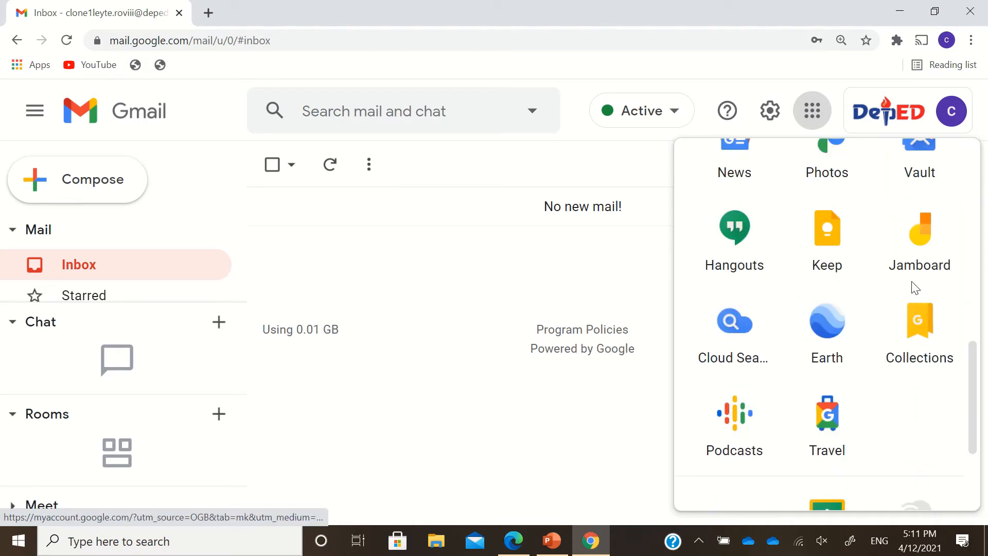
scroll(888, 402, up, 10)
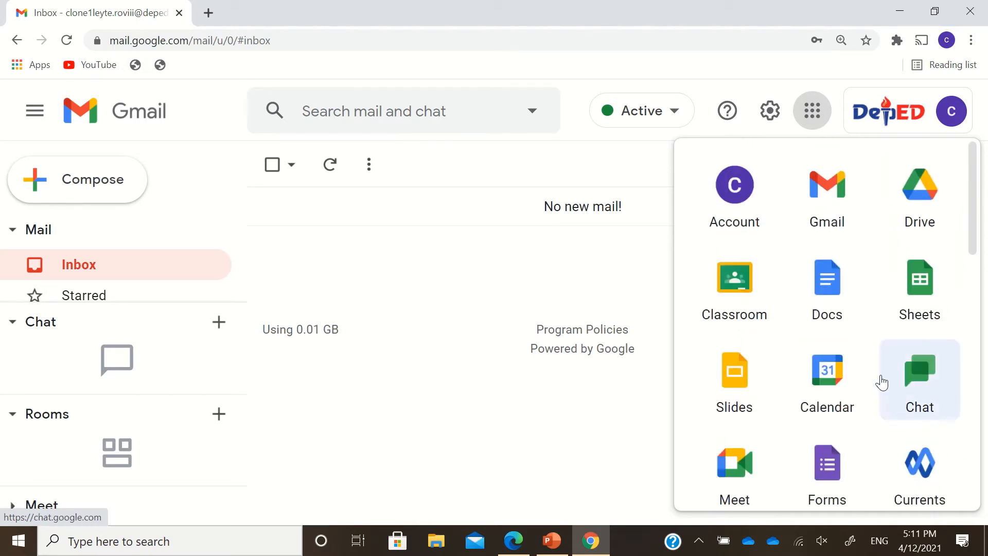
click(914, 215)
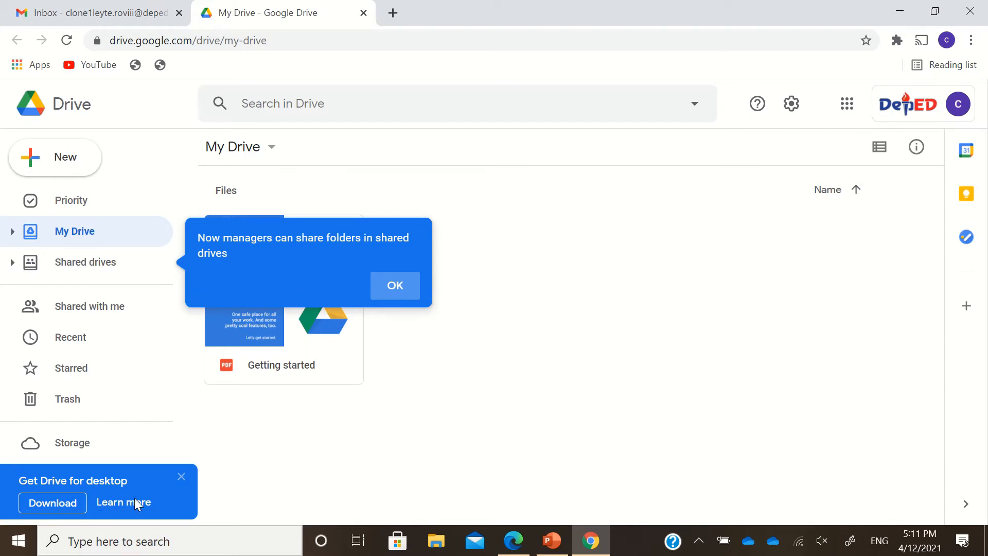
click(181, 477)
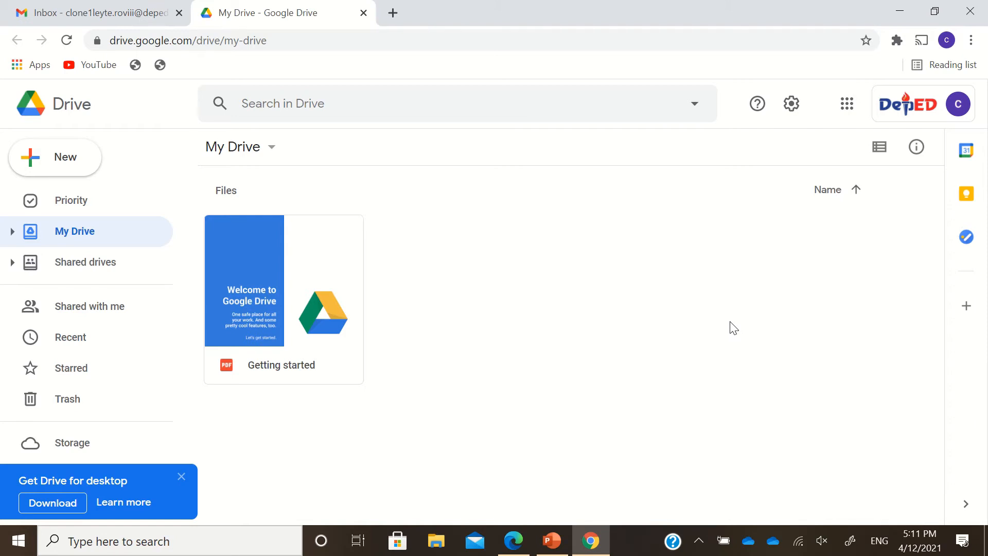
Step: Create a folder in My Drive named "Back Up Files for April 12, 2021"
right_click(477, 228)
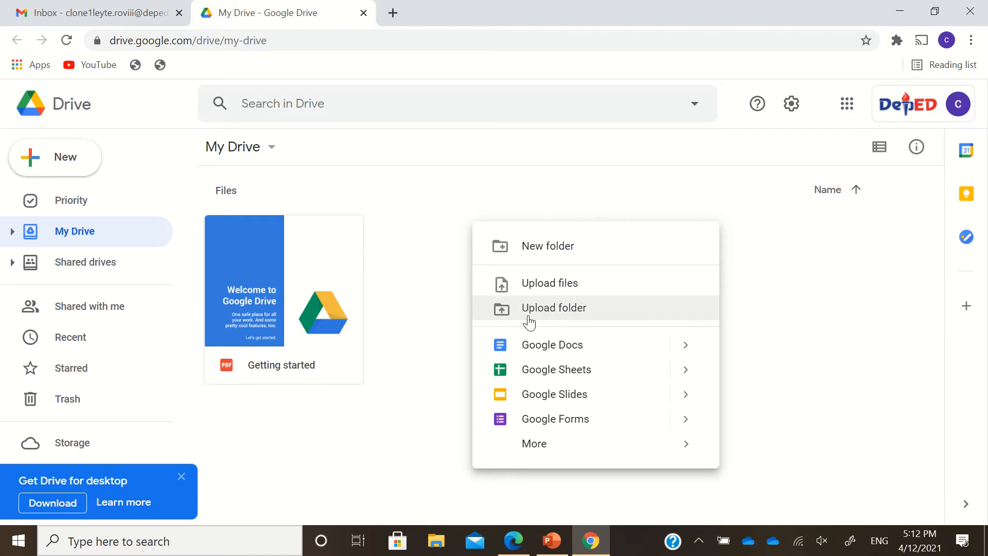
click(555, 252)
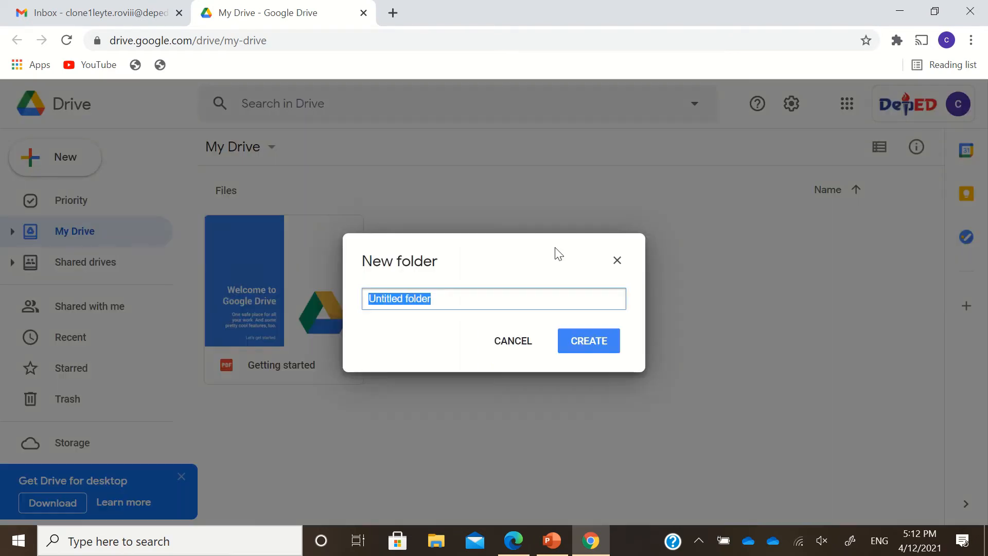
text(Back)
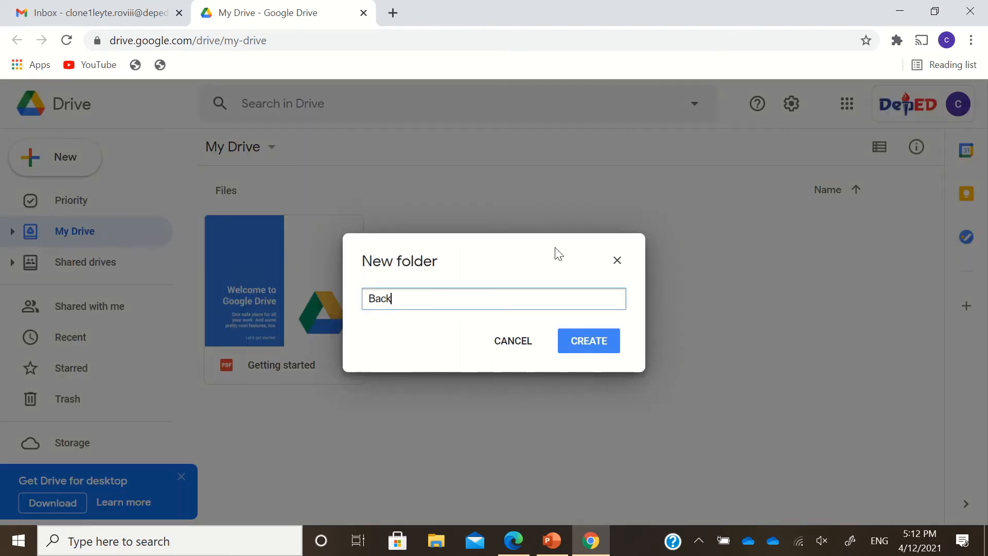
text( Up Files for April 12)
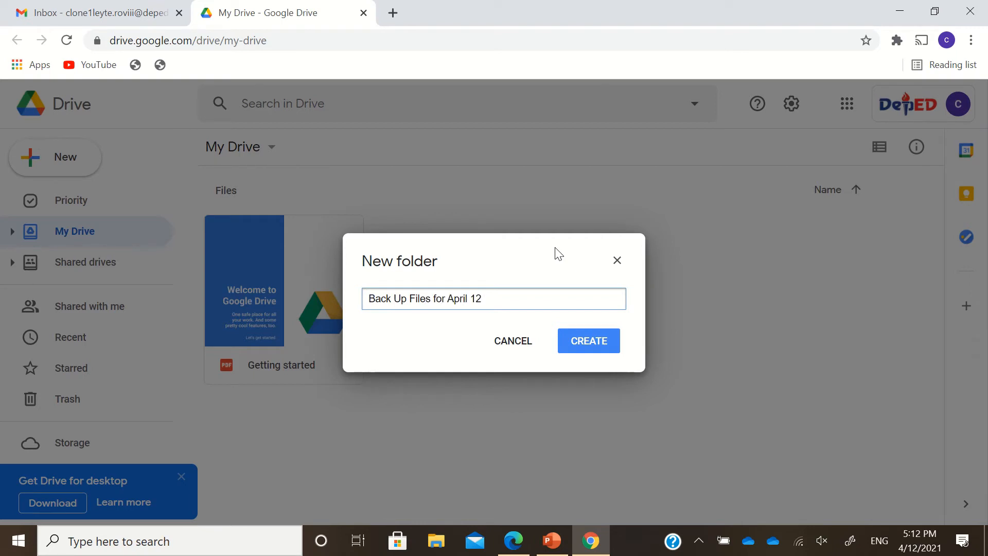
text(, 2021)
click(580, 344)
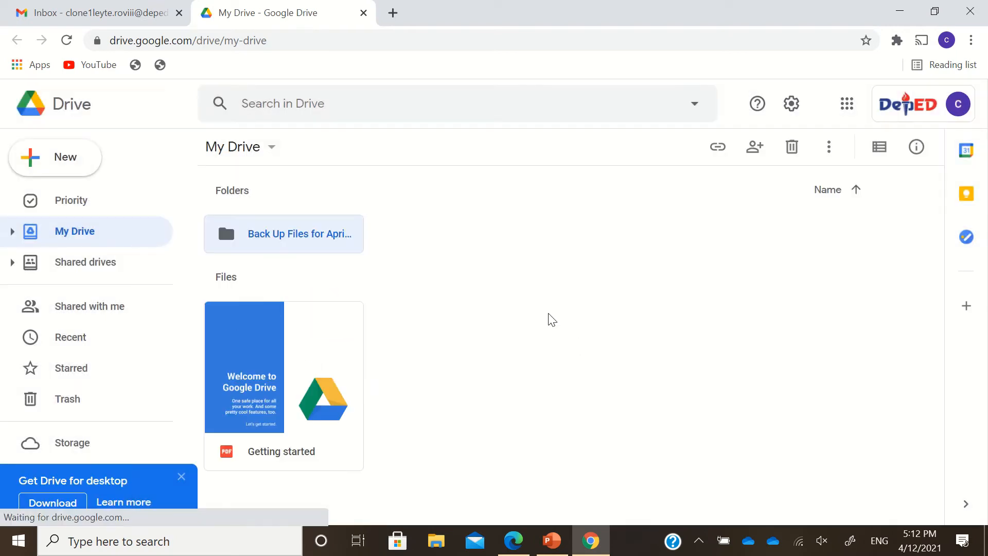
Step: Upload CONSOLIDATED- ACCOMPLISHMENT Q1_2021.xlsx and how-to-live-stream-facebook.jpg from Downloads into the Back Up Files for April 12, 2021 folder
double_click(320, 229)
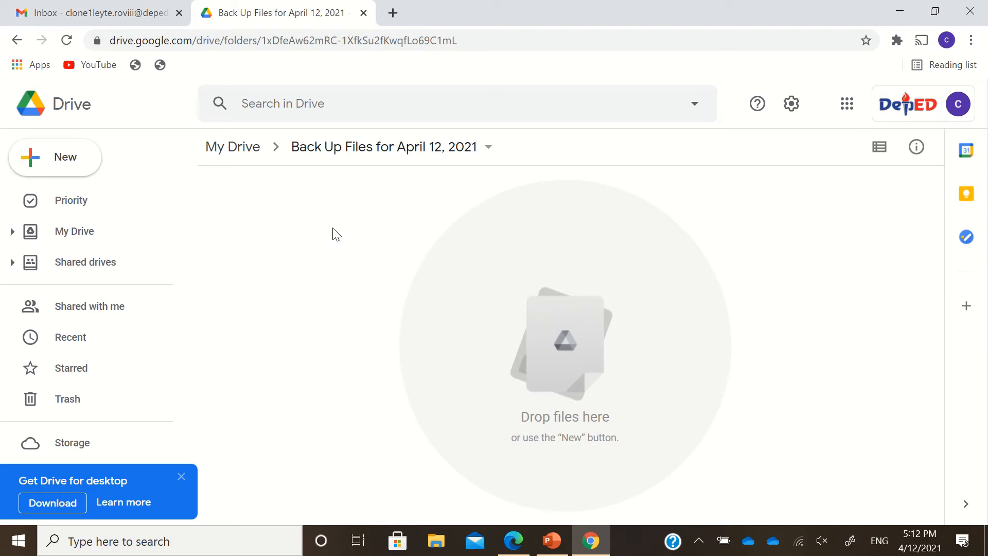
right_click(360, 215)
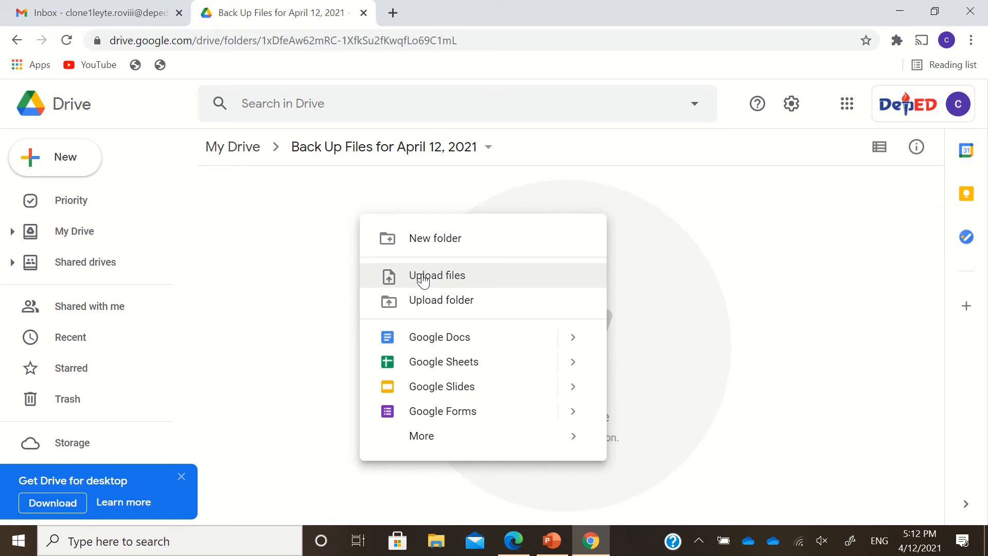
click(423, 281)
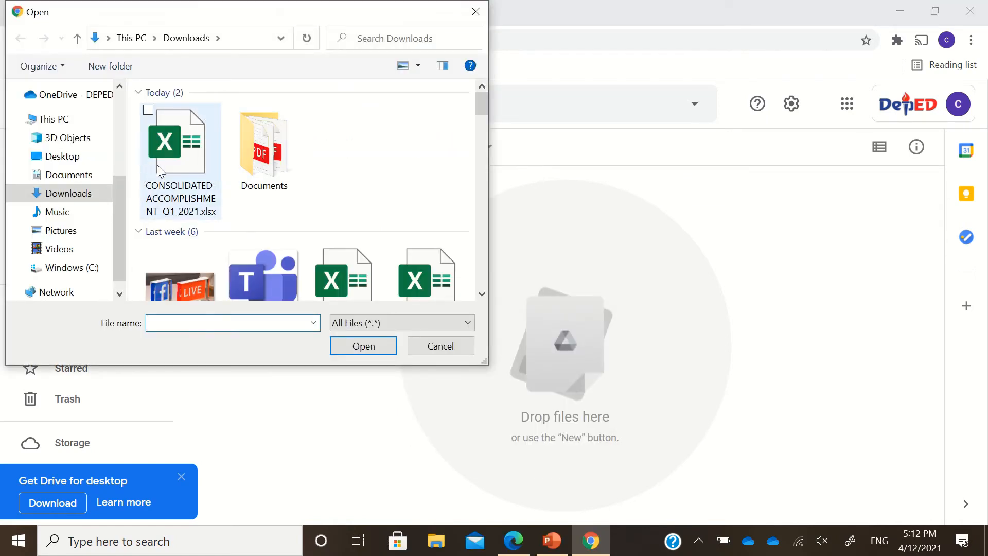
click(156, 165)
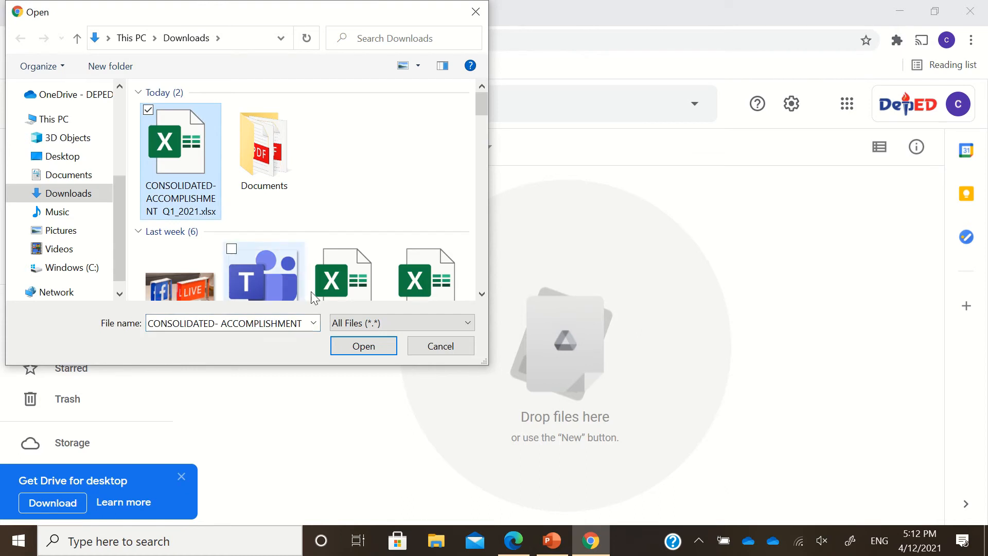
ctrl+click(214, 288)
click(360, 347)
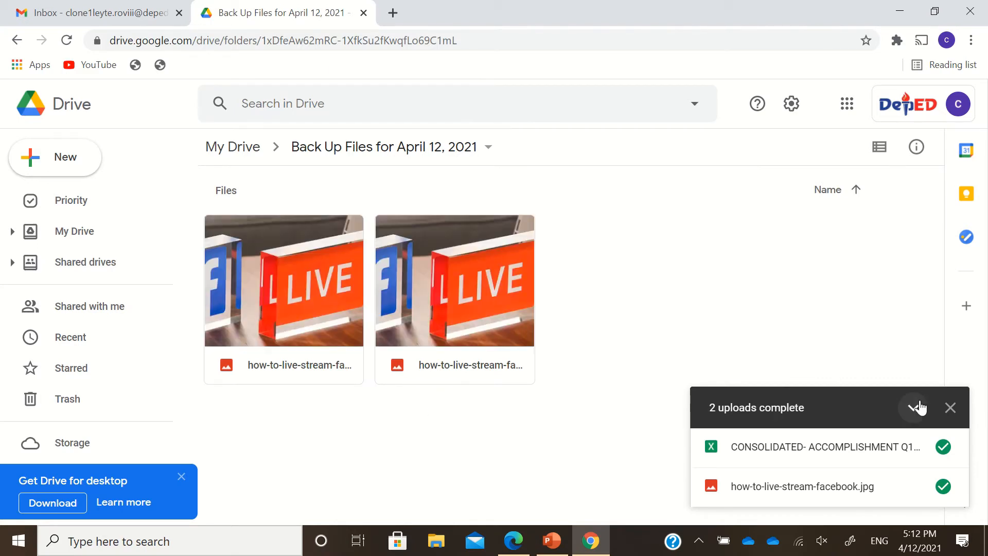
click(949, 409)
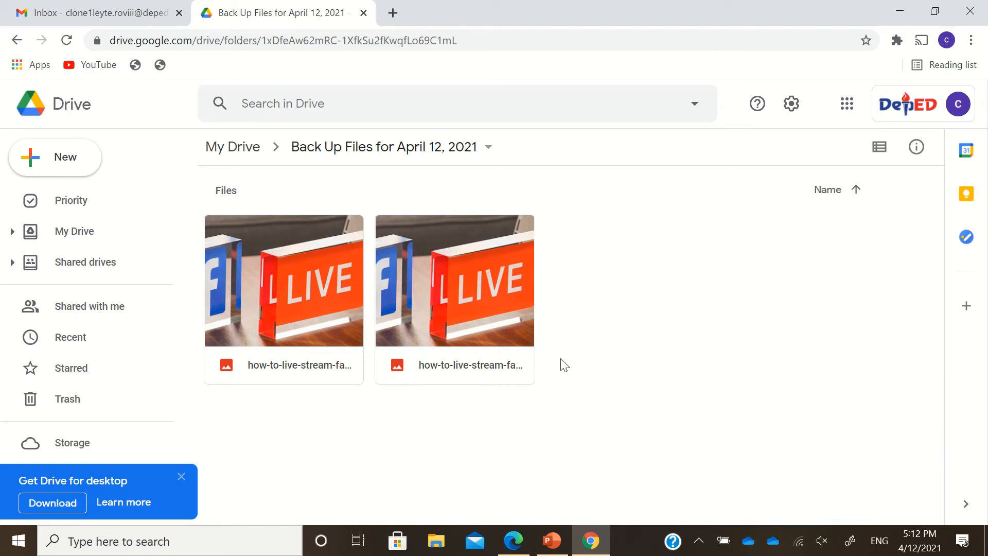
Step: Upload the CONSOLIDATED- ACCOMPLISHMENT Q1_2021.xlsx workbook from Downloads again into the backup folder and dismiss the upload notice
right_click(657, 263)
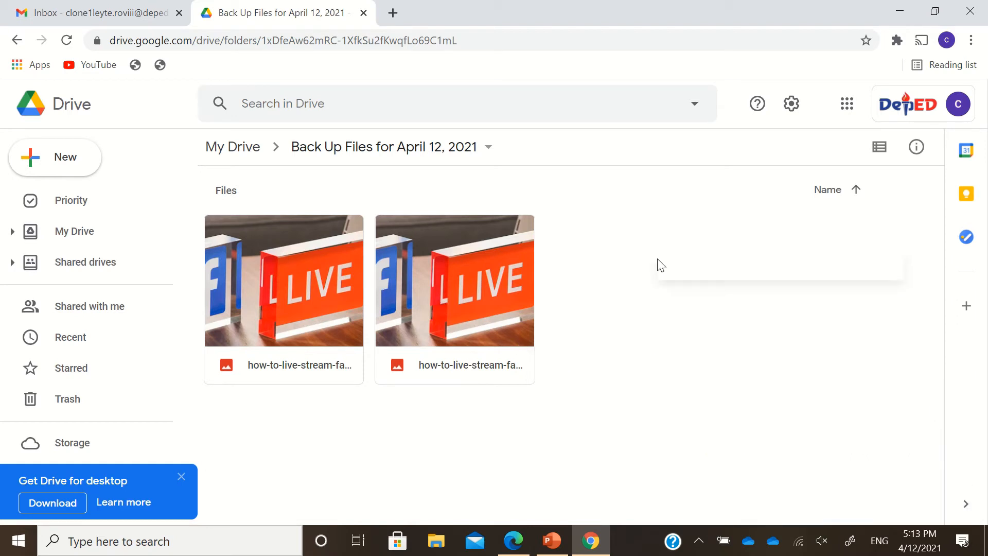
click(725, 319)
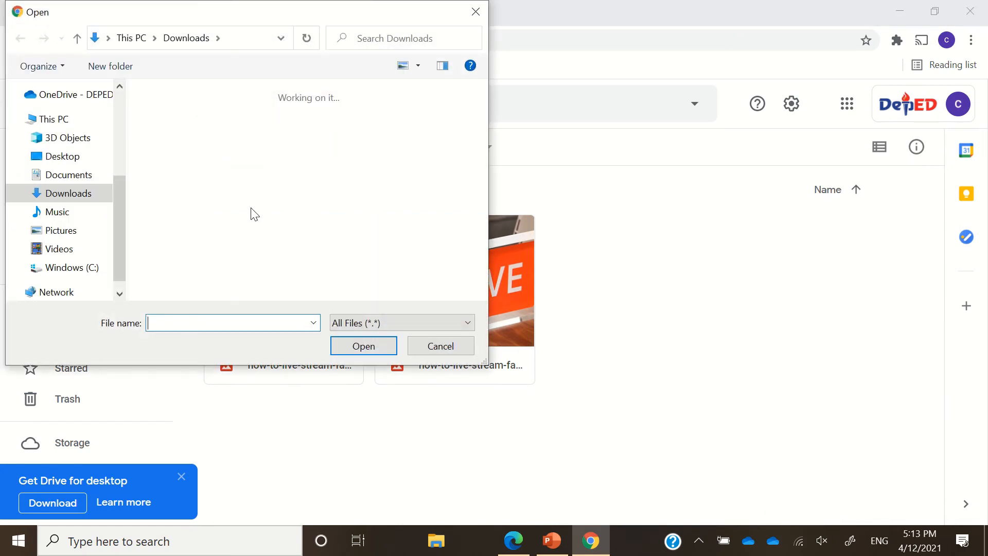
click(217, 211)
click(363, 346)
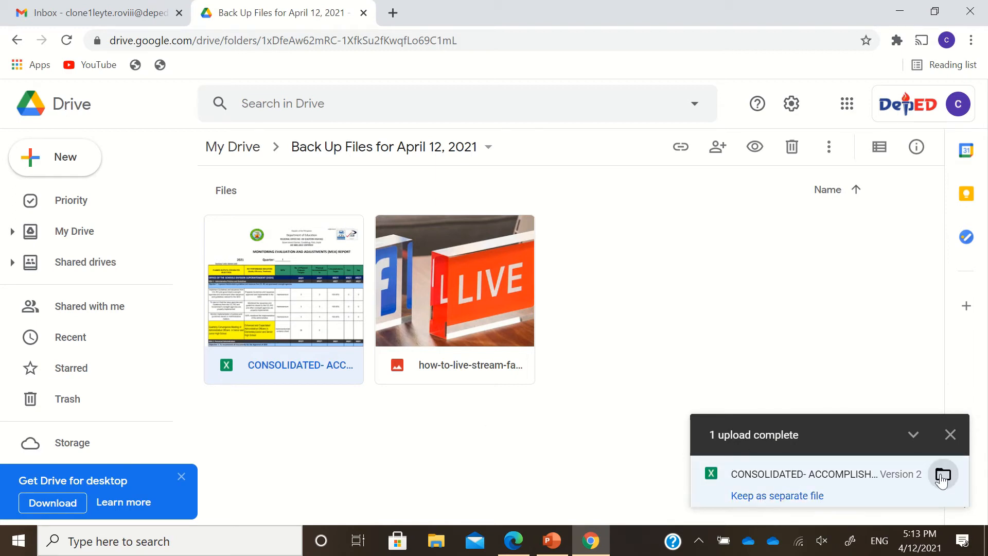
click(950, 435)
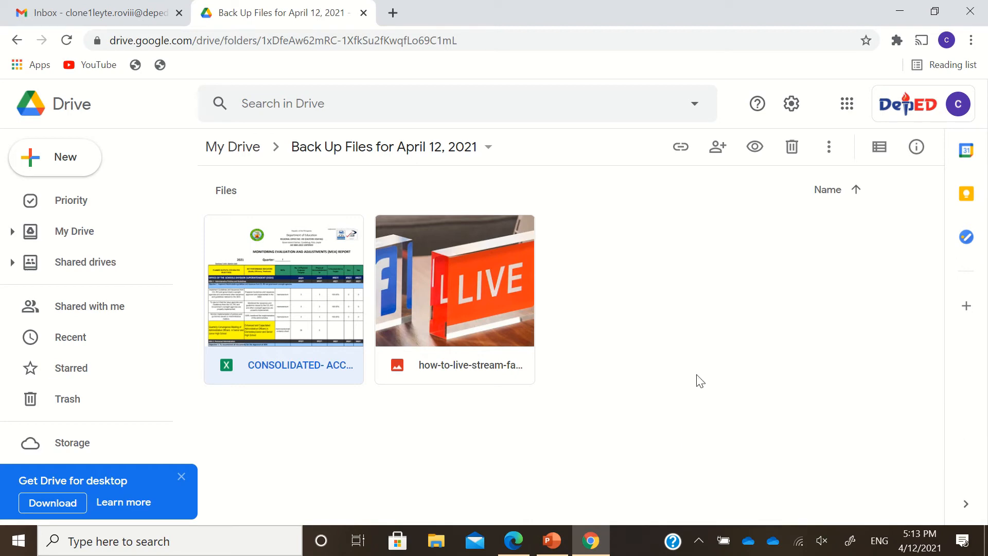
click(664, 357)
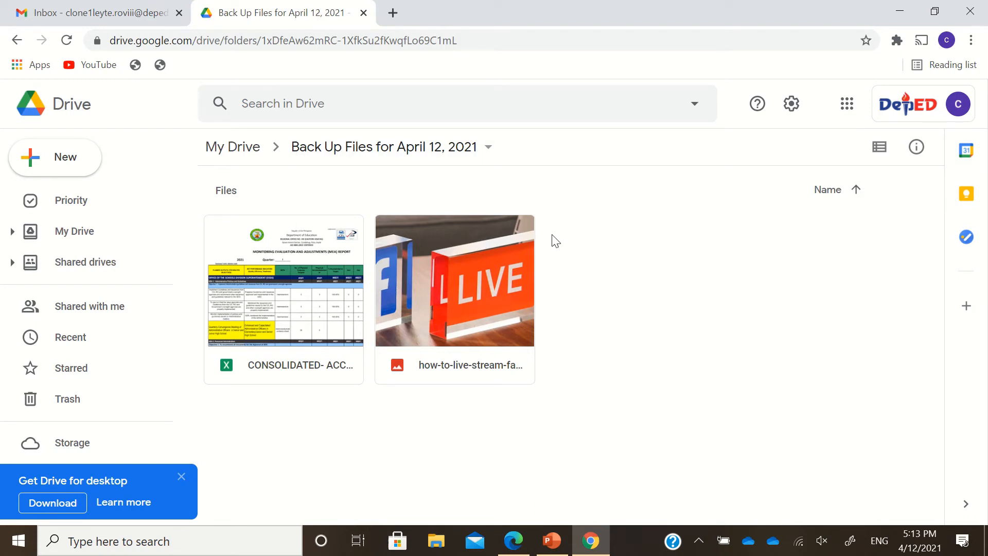
Step: Upload the whole Documents folder from Downloads into the backup folder, approve the transfer, and dismiss the upload notice
right_click(640, 278)
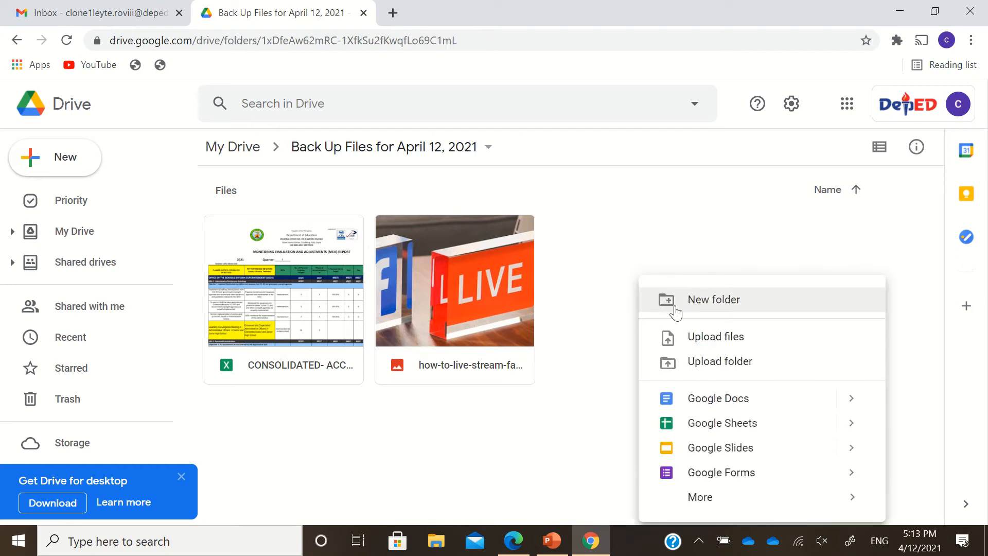
click(698, 362)
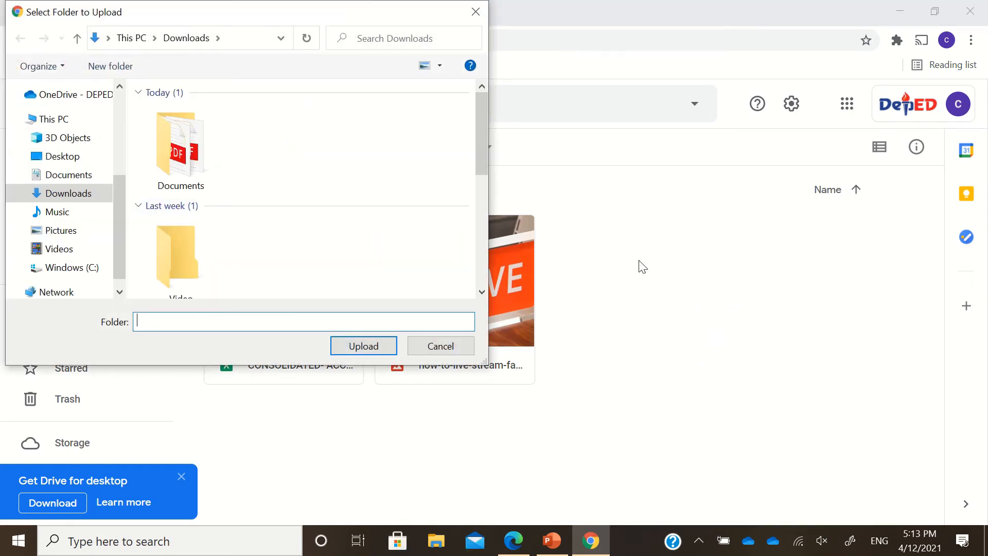
scroll(216, 223, down, 1)
scroll(240, 234, up, 1)
click(187, 165)
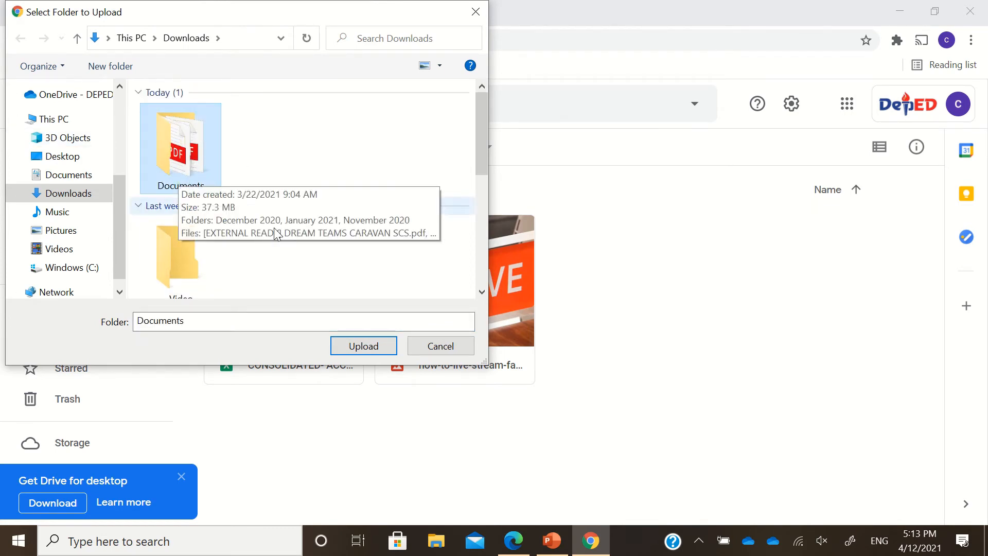
click(366, 350)
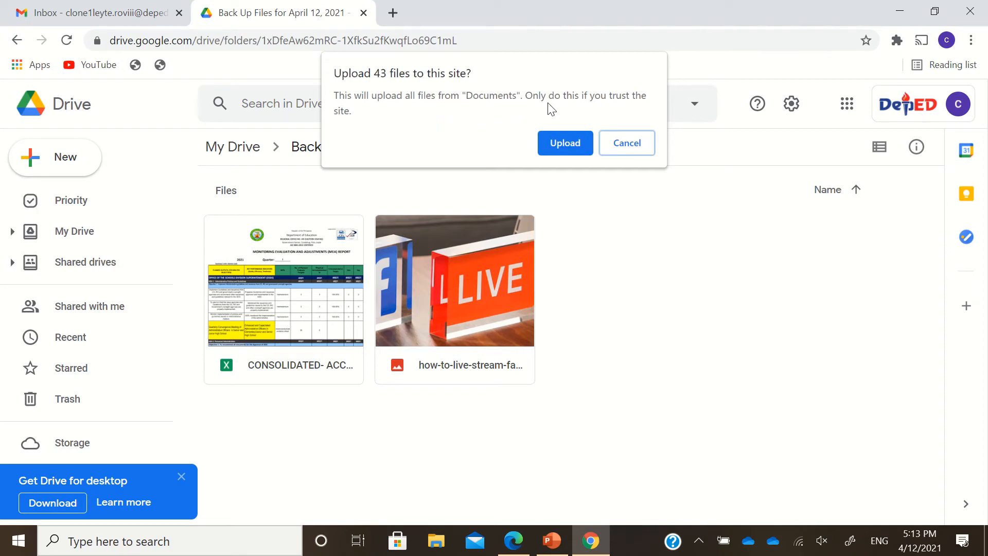
click(568, 142)
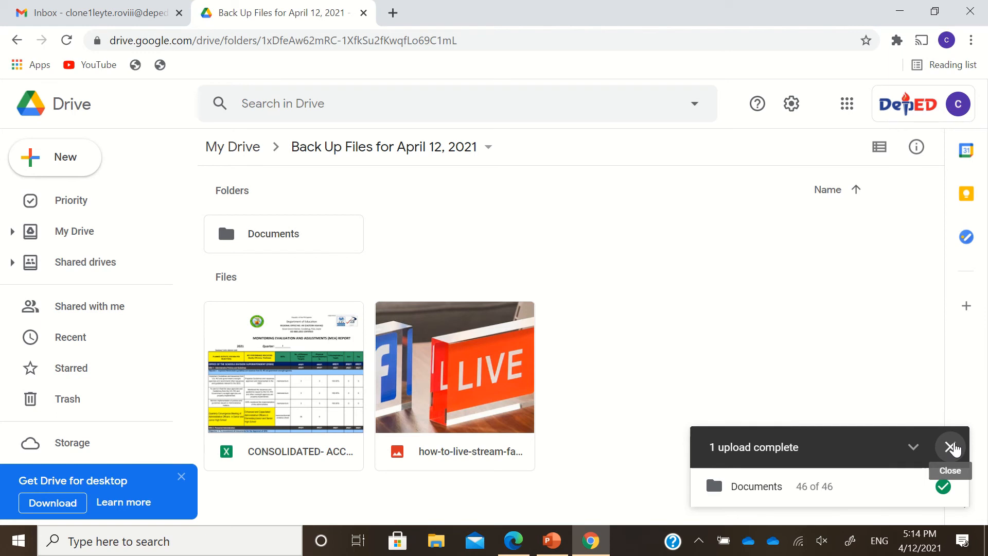
click(950, 447)
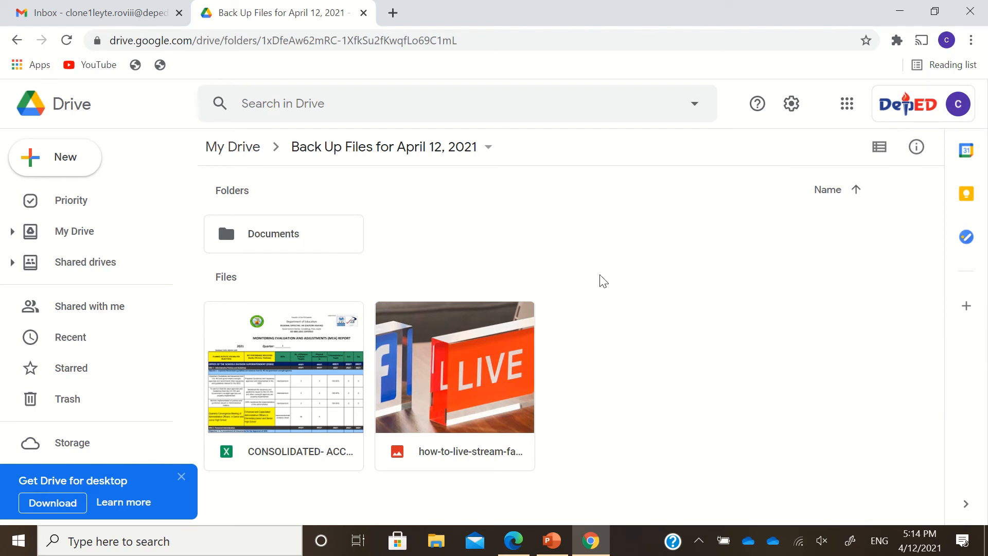
Step: Examine the contents of the uploaded Documents folder and return to My Drive through the backup folder
double_click(316, 232)
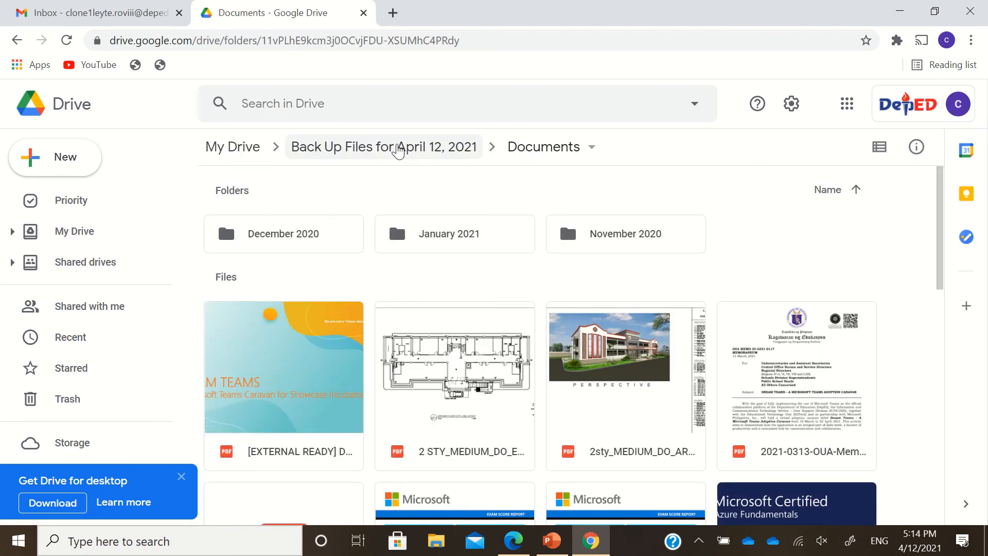
click(398, 149)
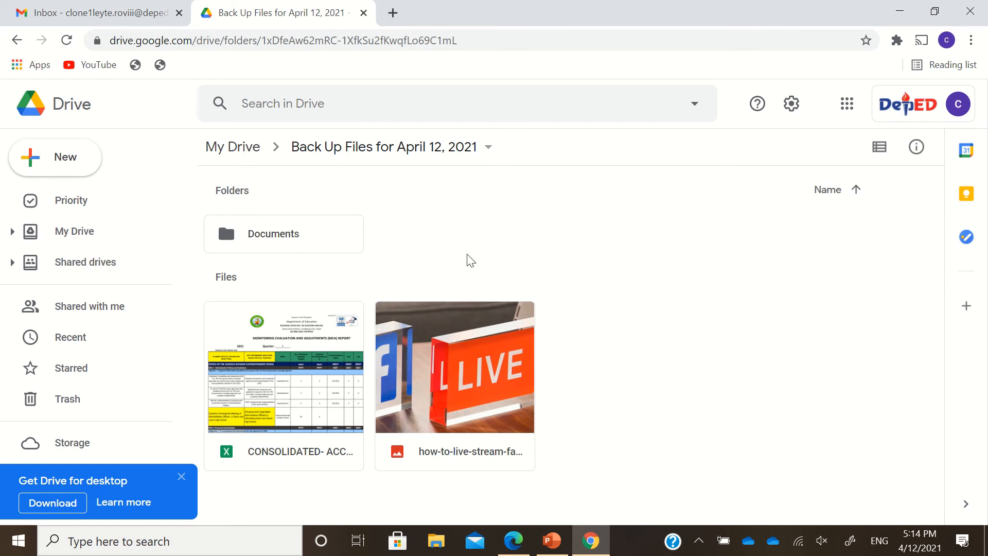
click(250, 149)
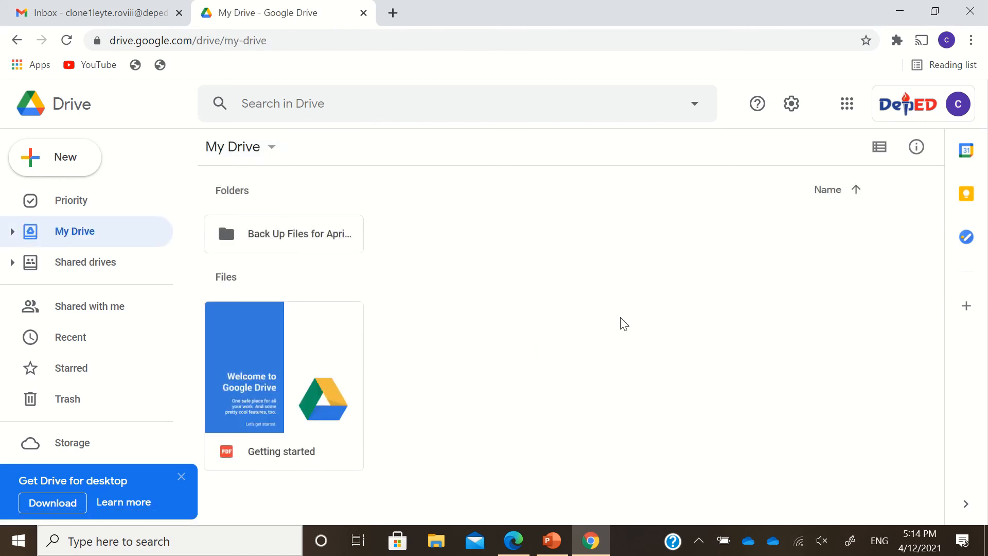
right_click(485, 236)
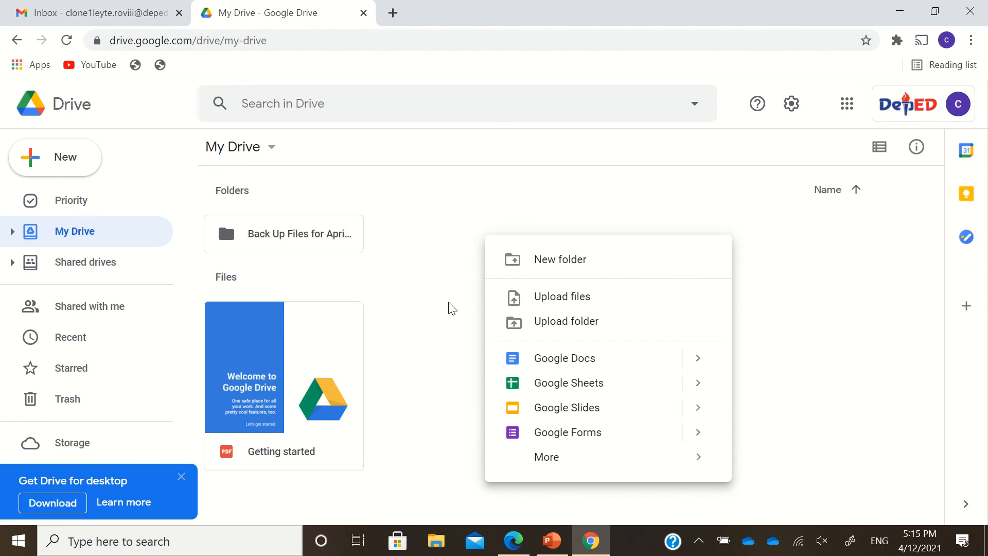
click(445, 337)
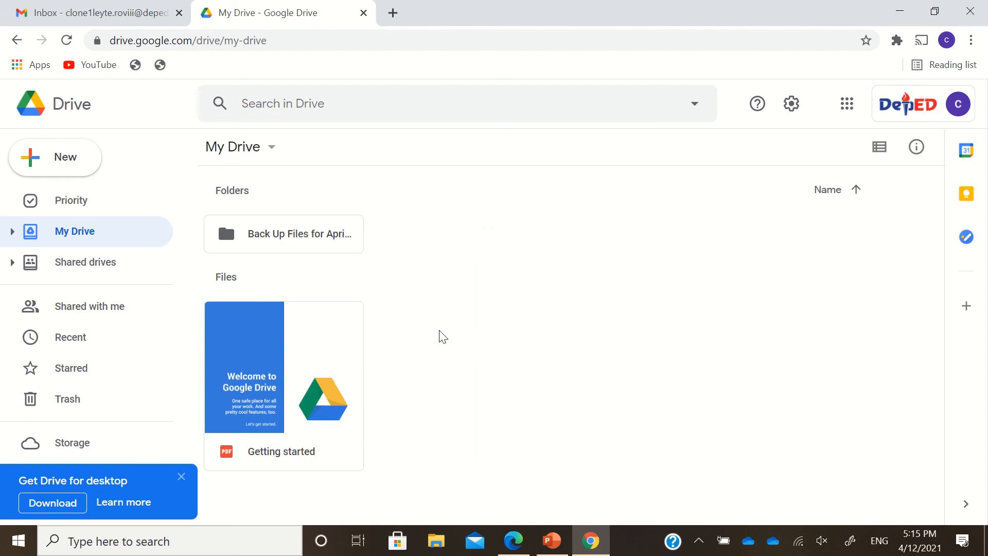